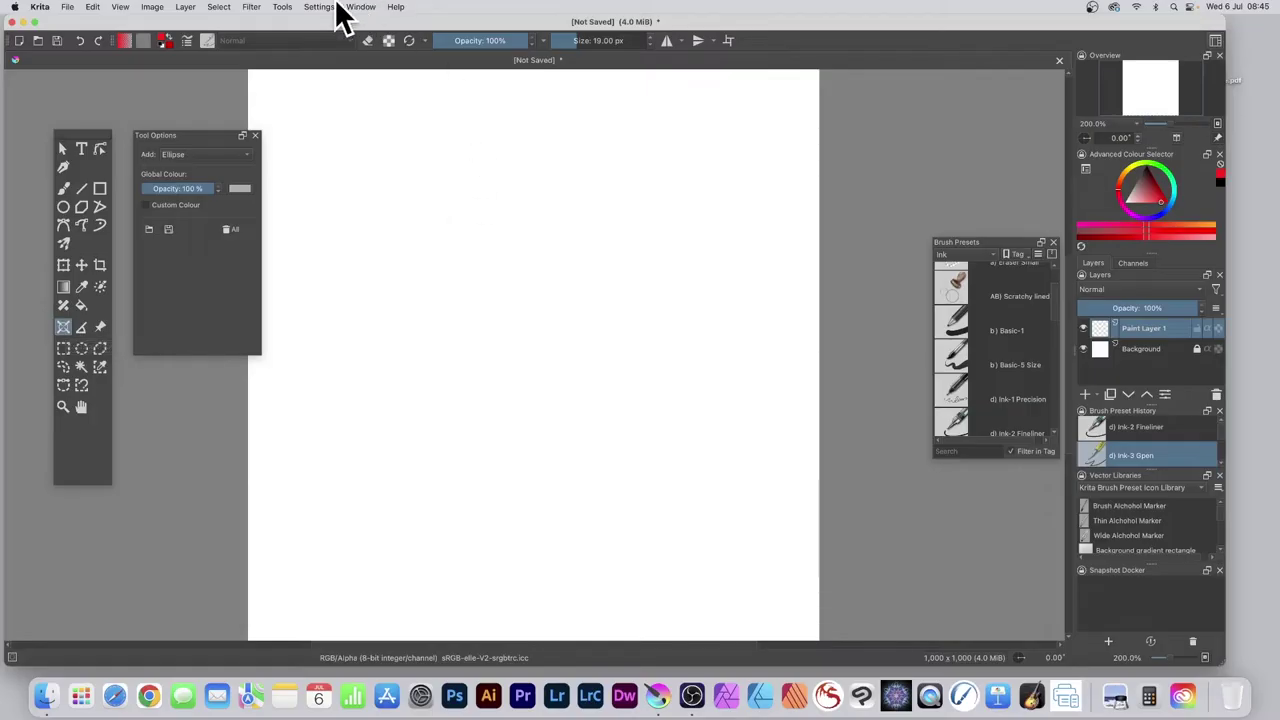
# - Check the Settings menu's Dockers list, then close it without changing anything
pyautogui.click(320, 7)
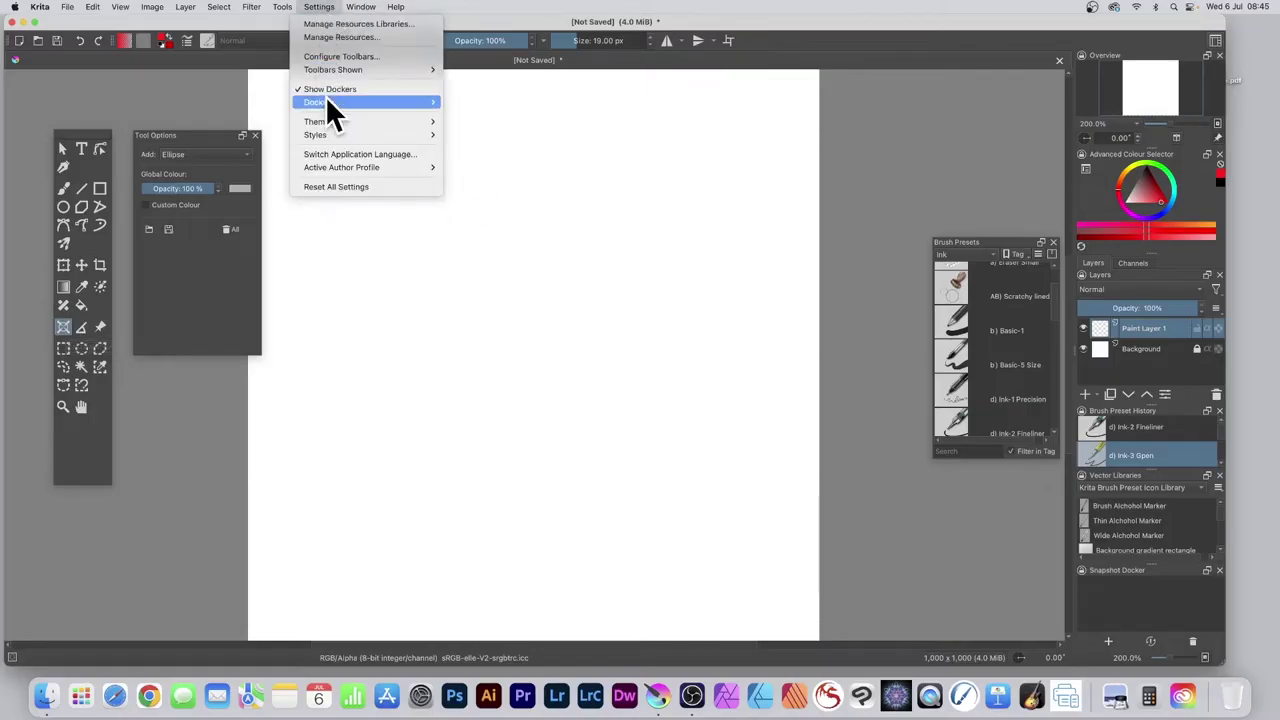
pyautogui.moveTo(325, 100)
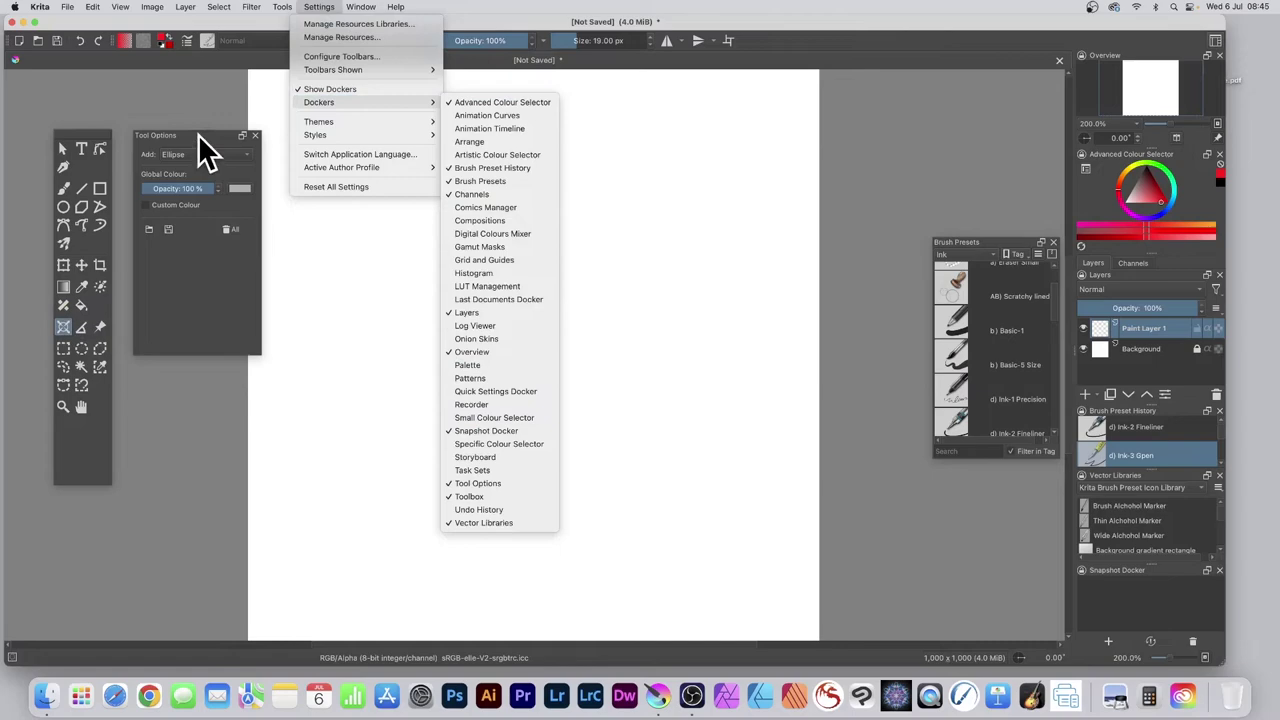
pyautogui.click(127, 168)
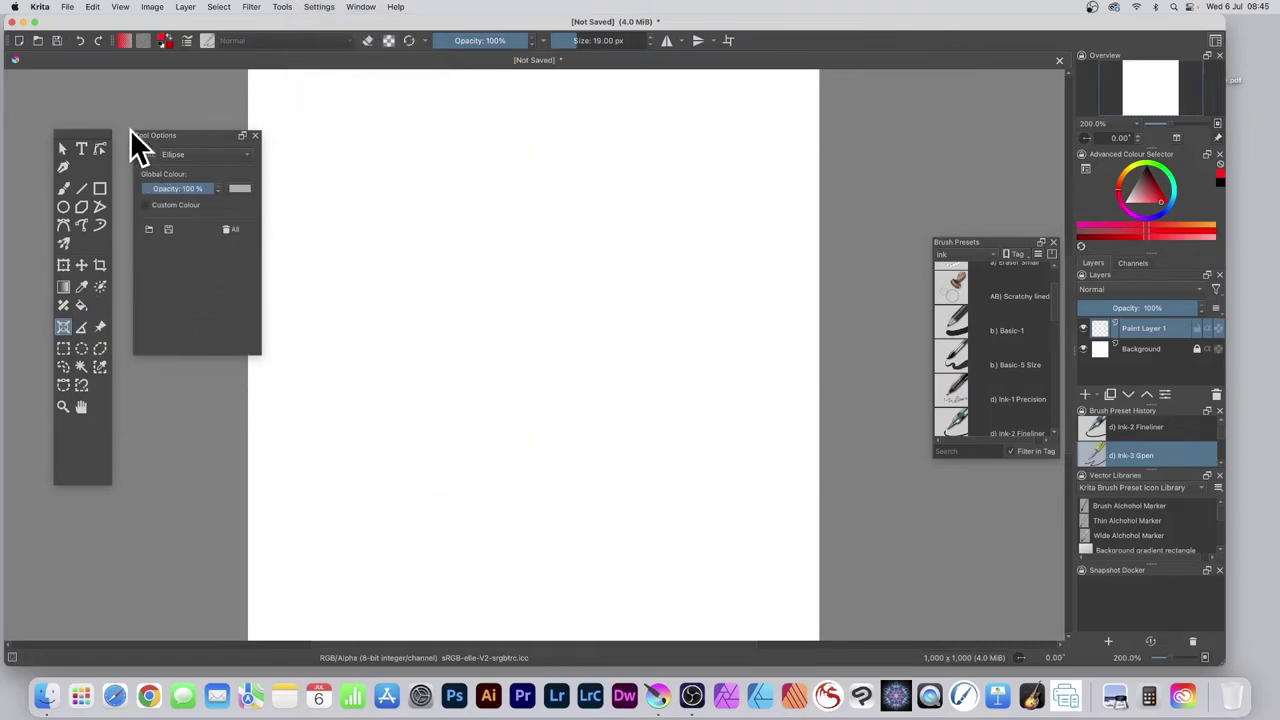
# - Add a Ruler assistant as a slanted line running down through the upper middle of the canvas
pyautogui.click(186, 155)
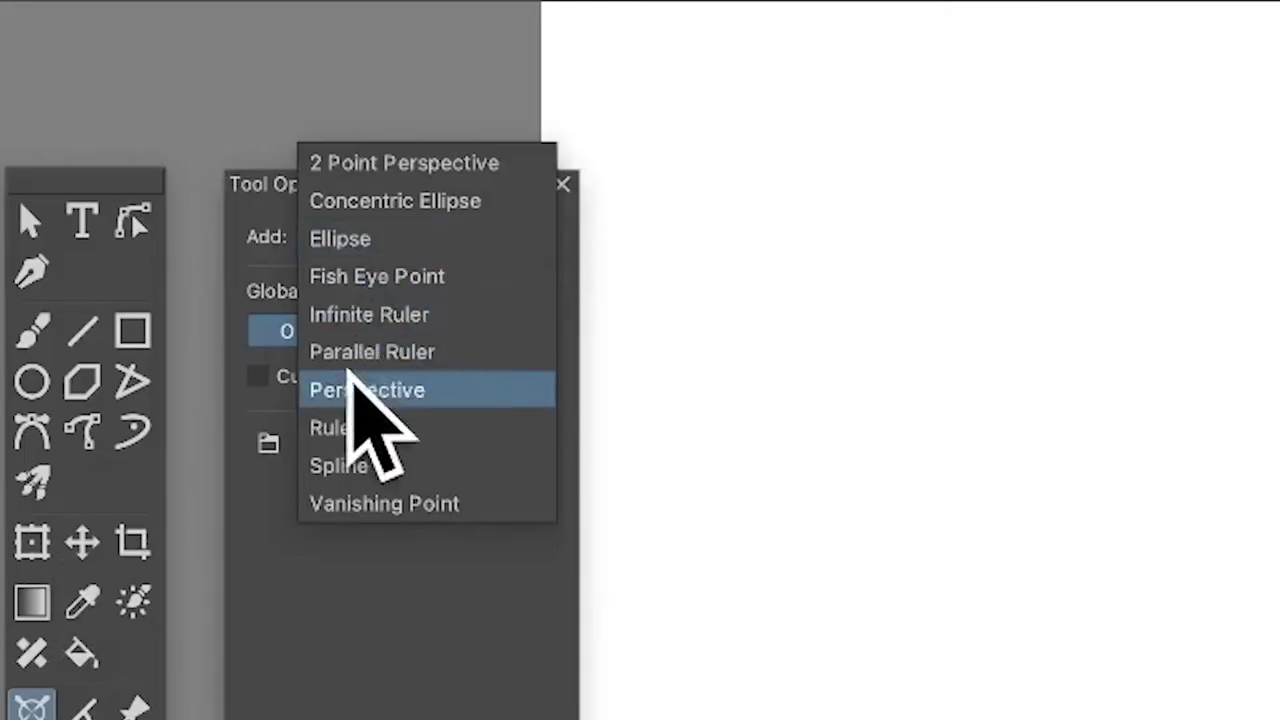
pyautogui.click(363, 429)
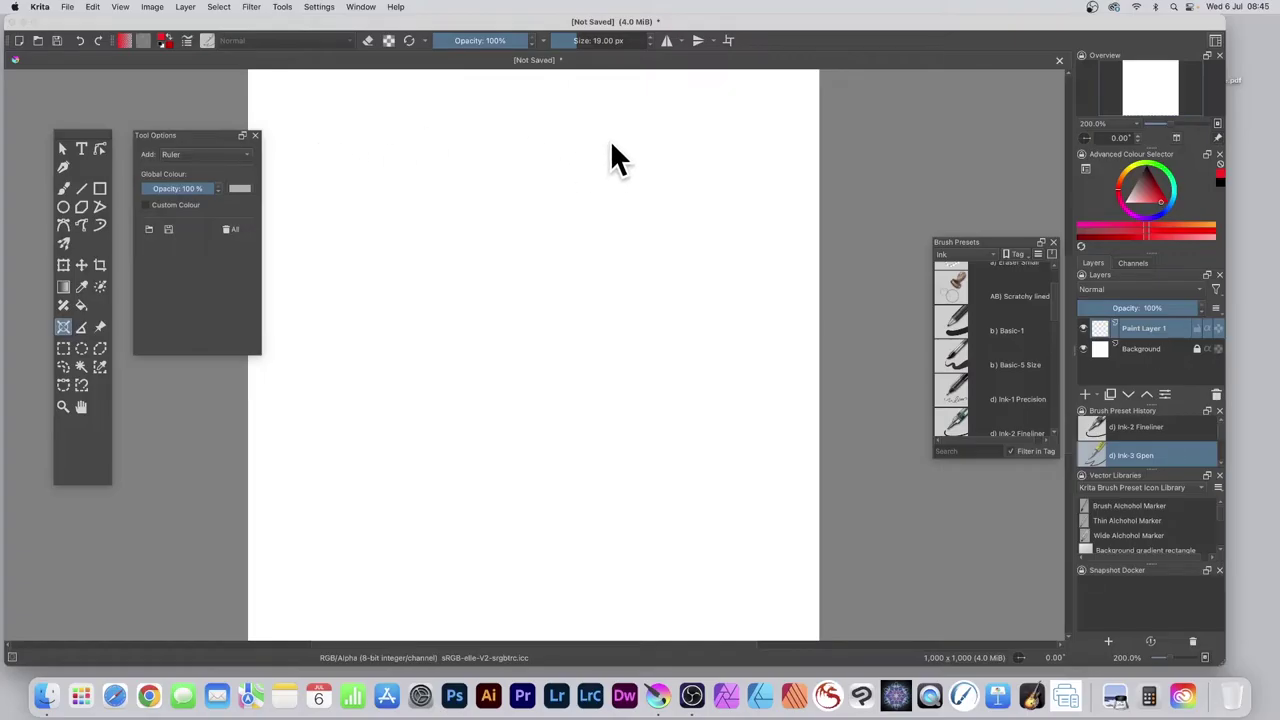
pyautogui.moveTo(610, 142); pyautogui.dragTo(553, 378)
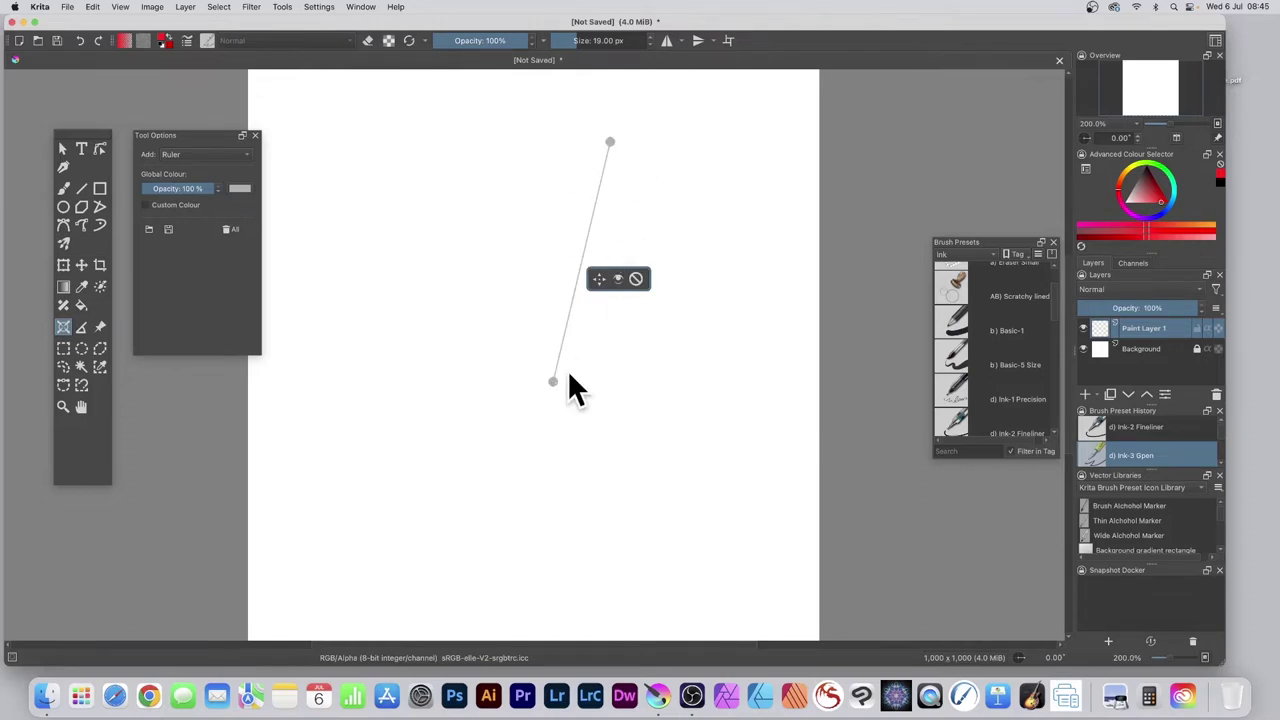
# - Change the global assistant colour from grey to teal by lowering Red to 45
pyautogui.click(240, 190)
pyautogui.moveTo(44, 536); pyautogui.dragTo(22, 533)
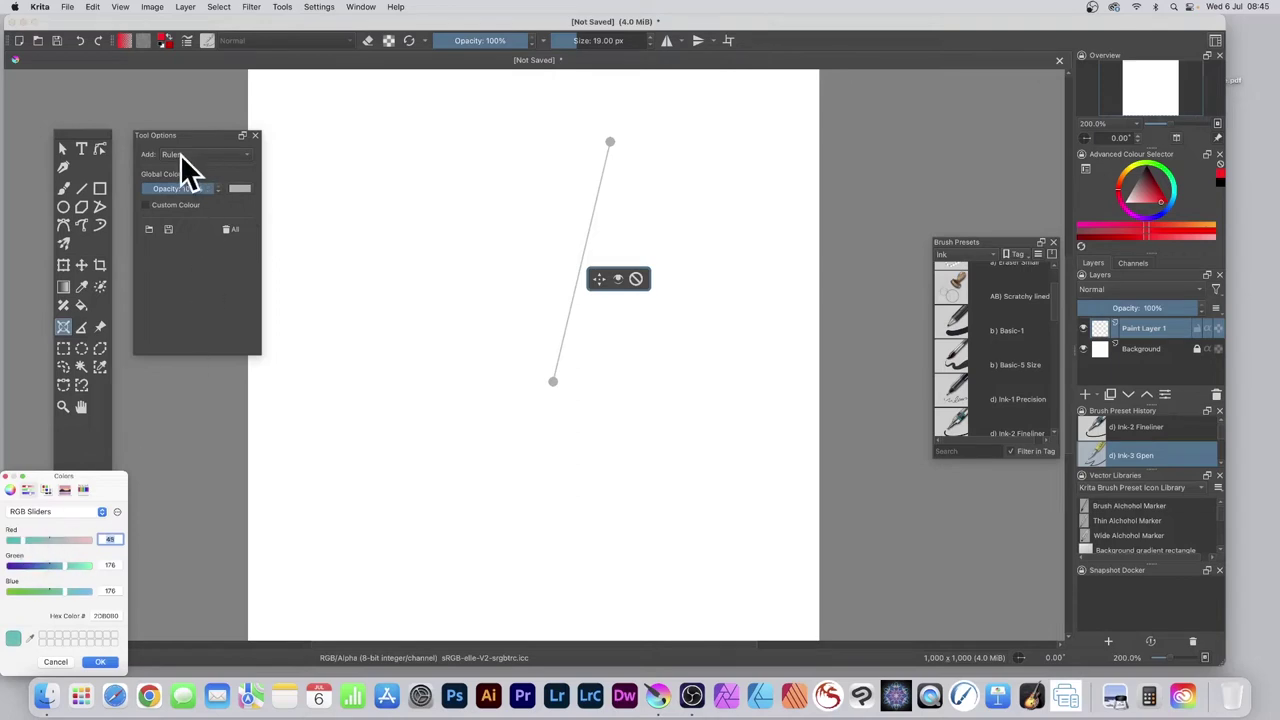
pyautogui.click(100, 662)
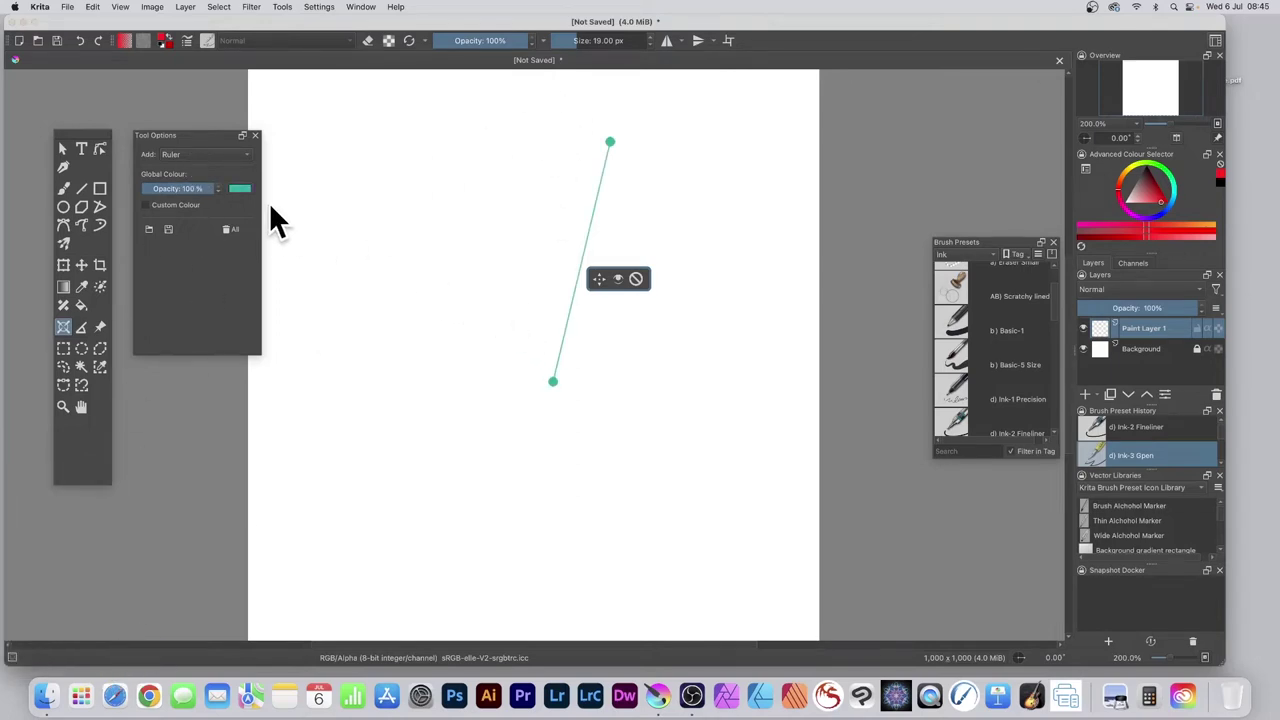
# - Paint a red Freehand Brush stroke snapped diagonally along the ruler guide
pyautogui.click(64, 189)
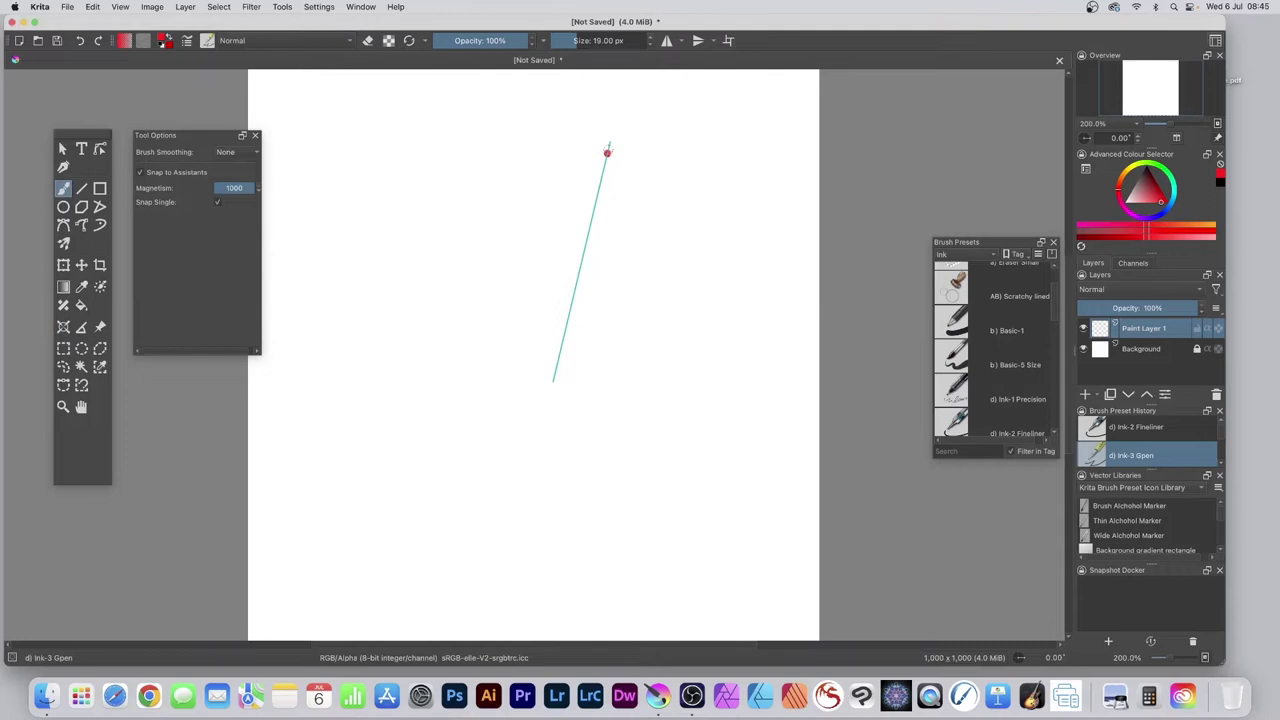
pyautogui.moveTo(607, 152); pyautogui.dragTo(563, 328)
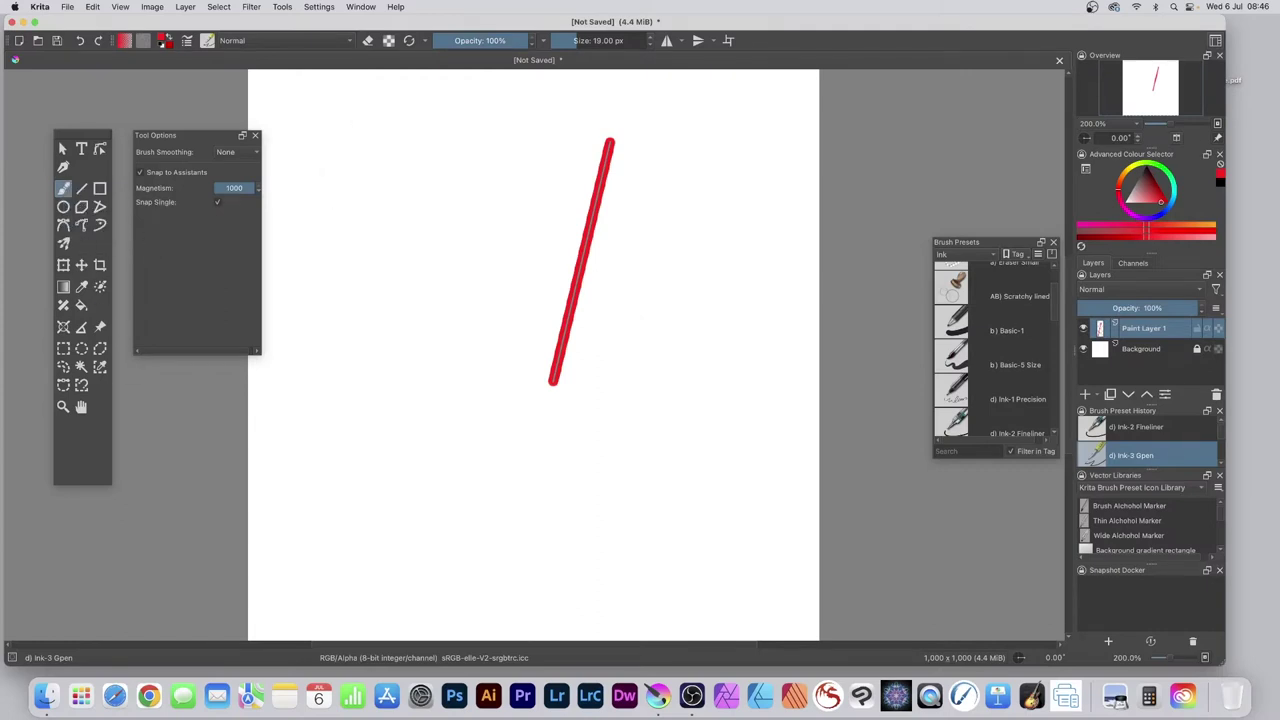
# - Move the ruler guide left and angle its ends upper-left to lower-right, crossing the red stroke
pyautogui.click(63, 328)
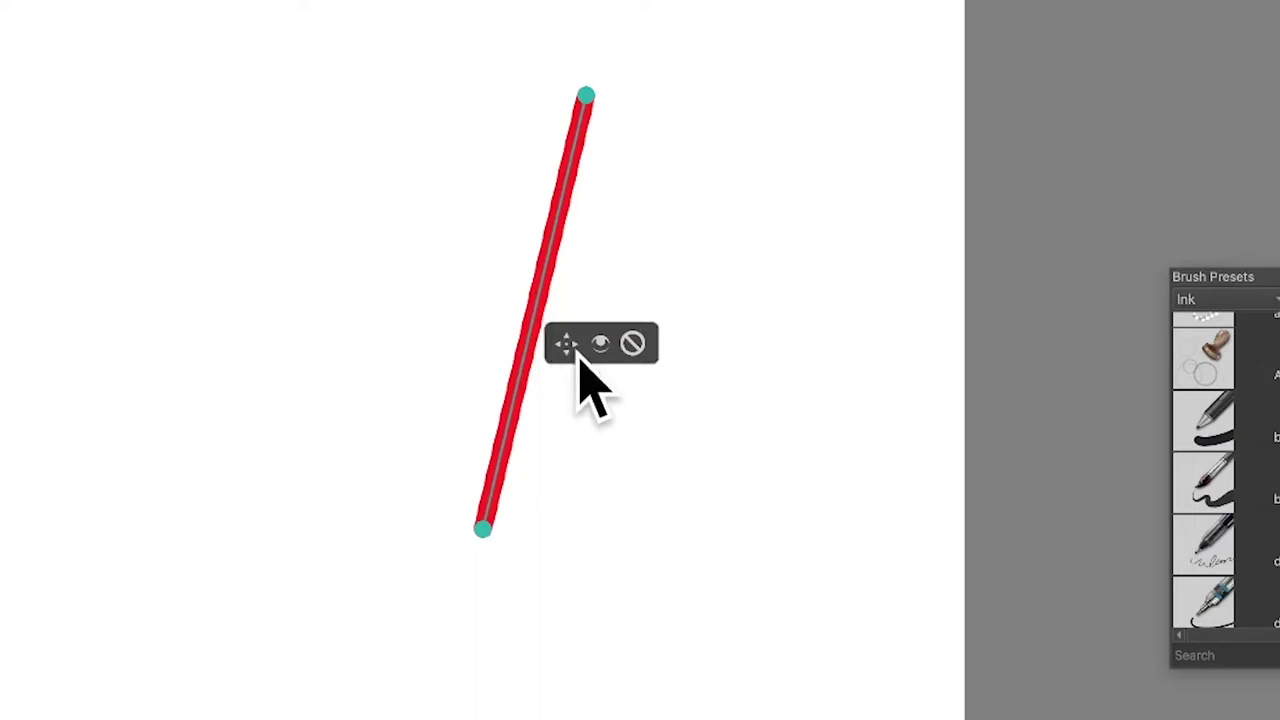
pyautogui.moveTo(568, 343); pyautogui.dragTo(368, 303)
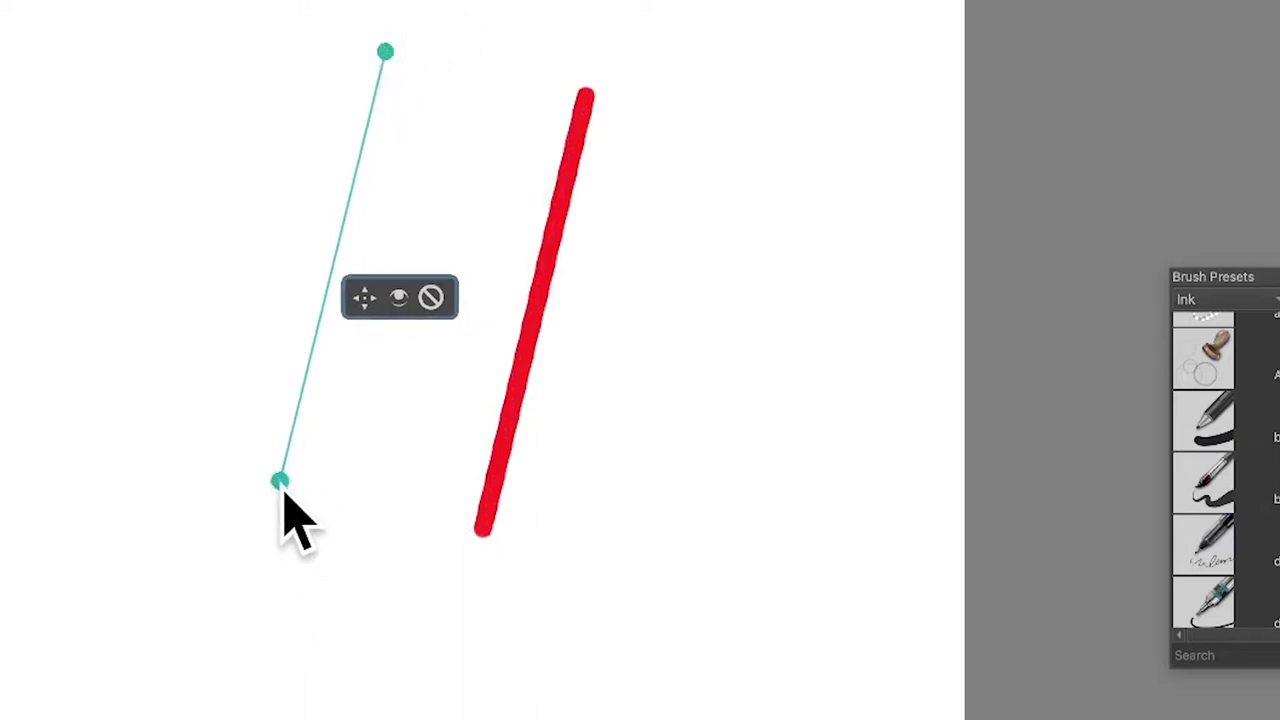
pyautogui.moveTo(283, 488); pyautogui.dragTo(311, 506)
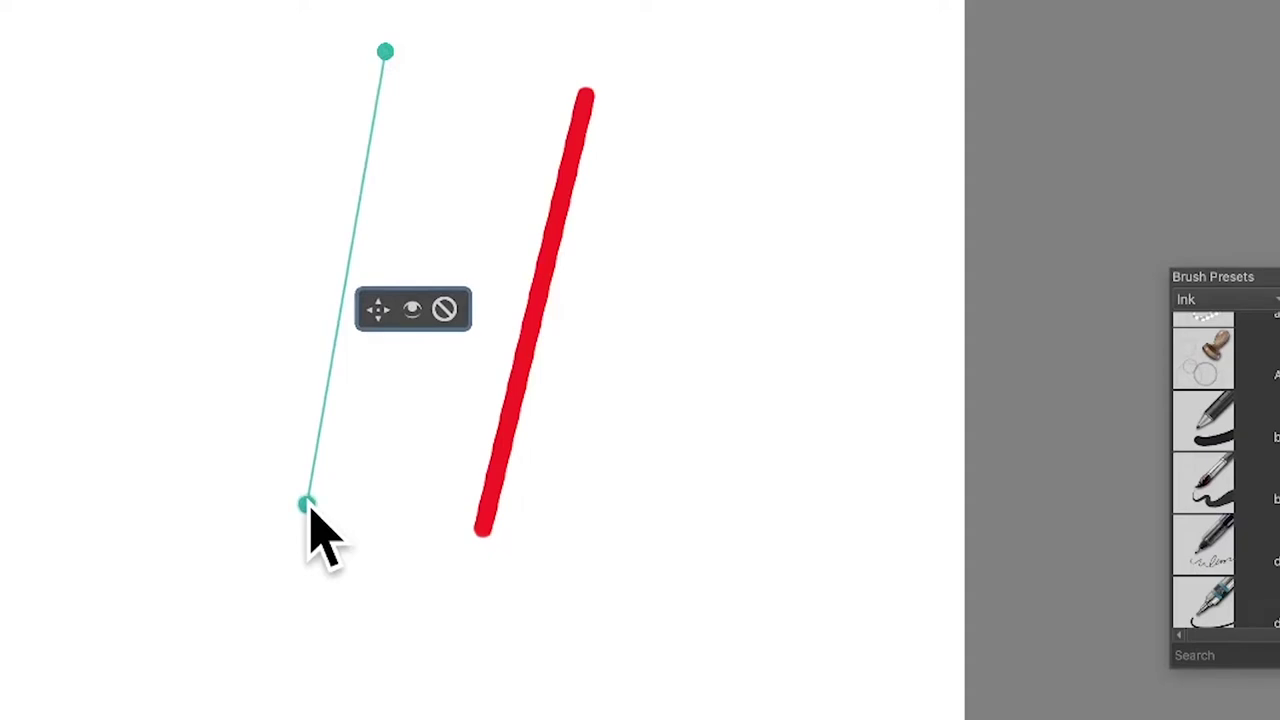
pyautogui.moveTo(308, 507); pyautogui.dragTo(763, 583)
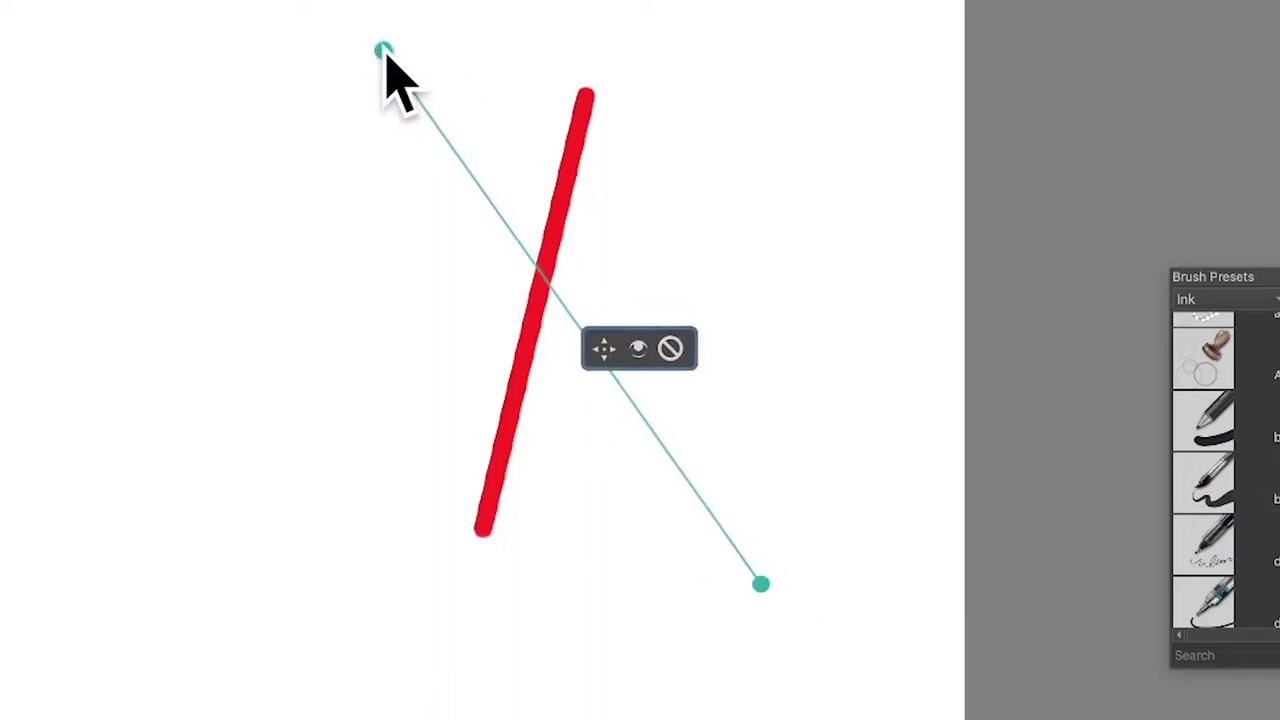
pyautogui.moveTo(383, 50); pyautogui.dragTo(236, 114)
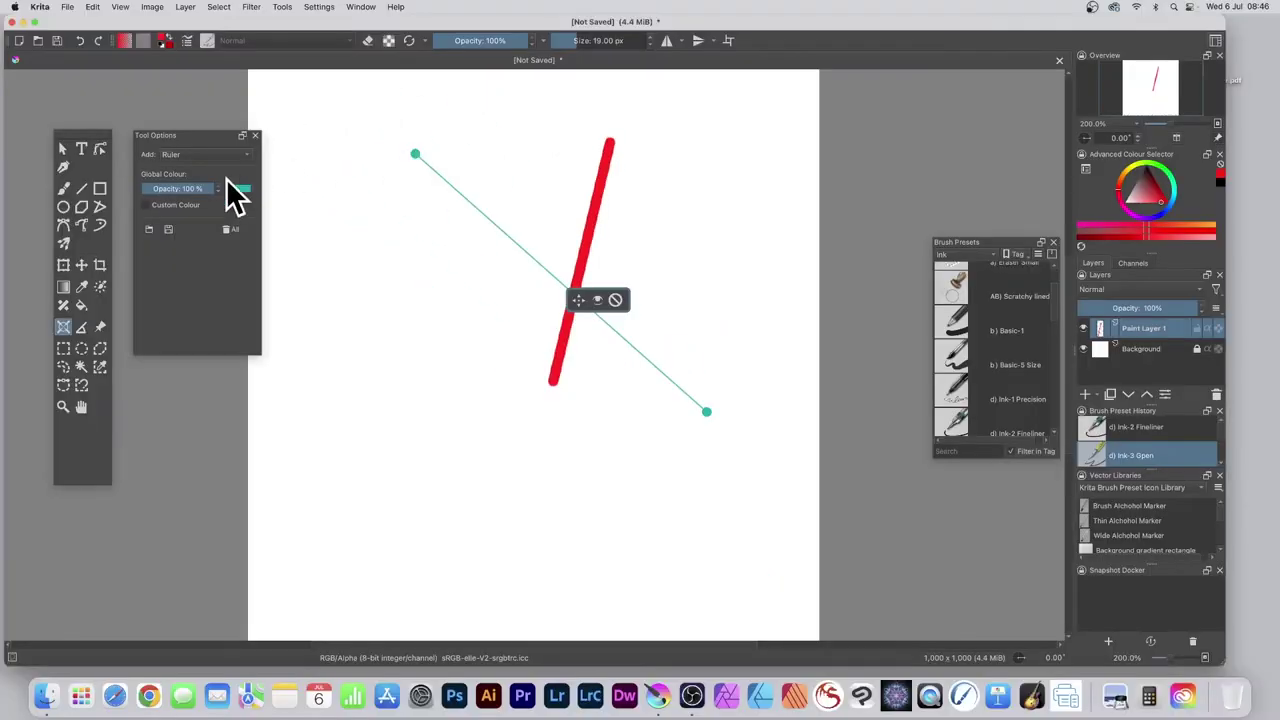
# - Paint a second snapped red stroke along the repositioned ruler, forming an X
pyautogui.click(65, 194)
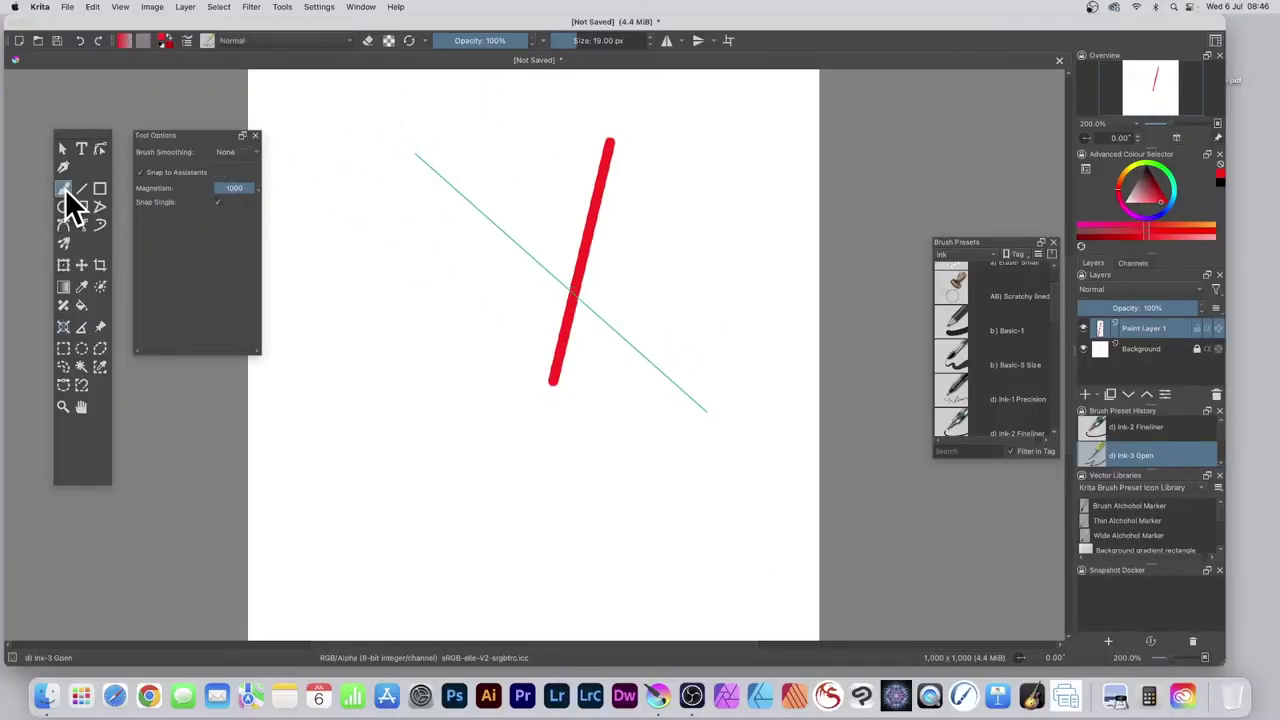
pyautogui.moveTo(417, 177)
pyautogui.mouseDown()
pyautogui.moveTo(497, 226)
pyautogui.moveTo(645, 357)
pyautogui.moveTo(735, 376)
pyautogui.mouseUp()
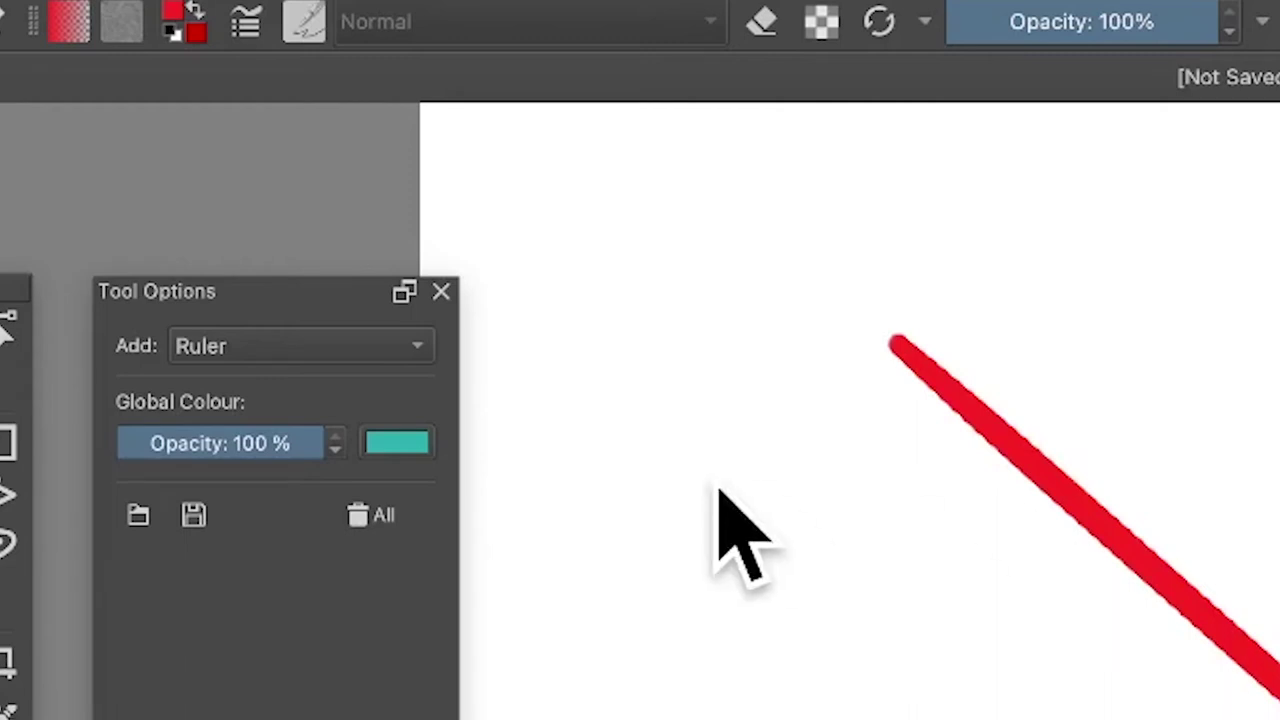
# - Add an Ellipse assistant below the X, placing three points to shape a near circle
pyautogui.click(262, 345)
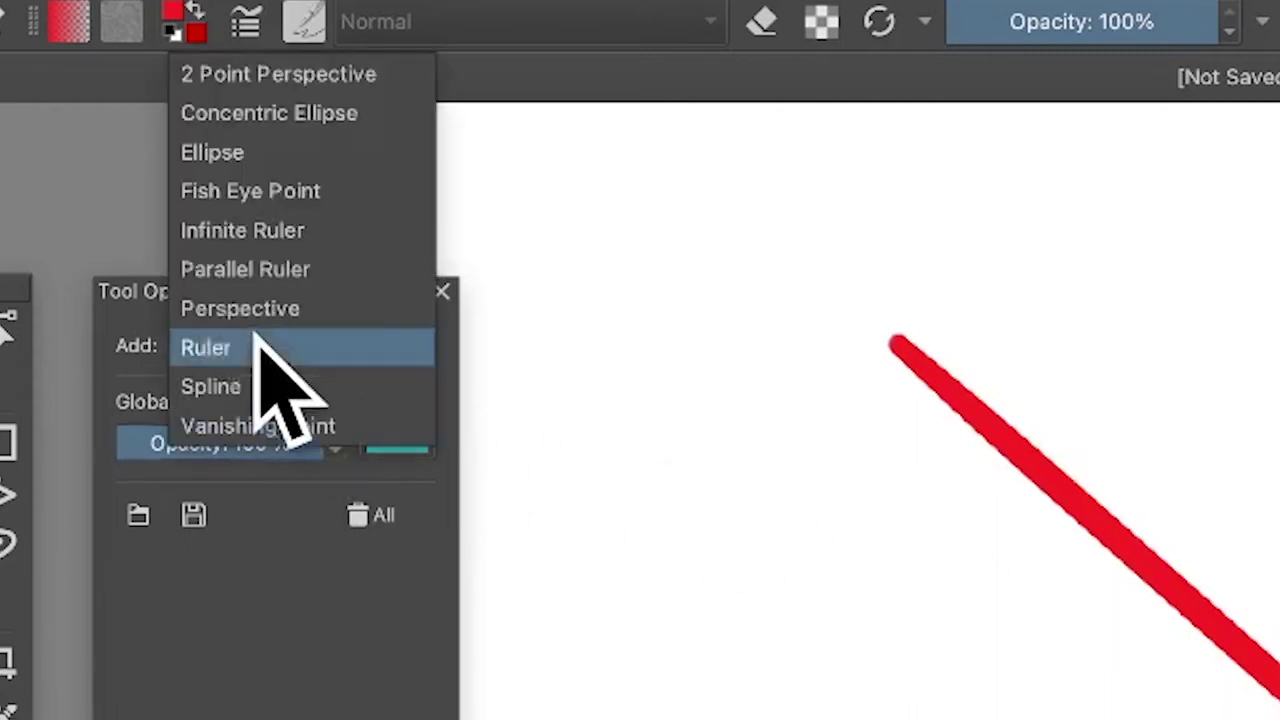
pyautogui.click(232, 152)
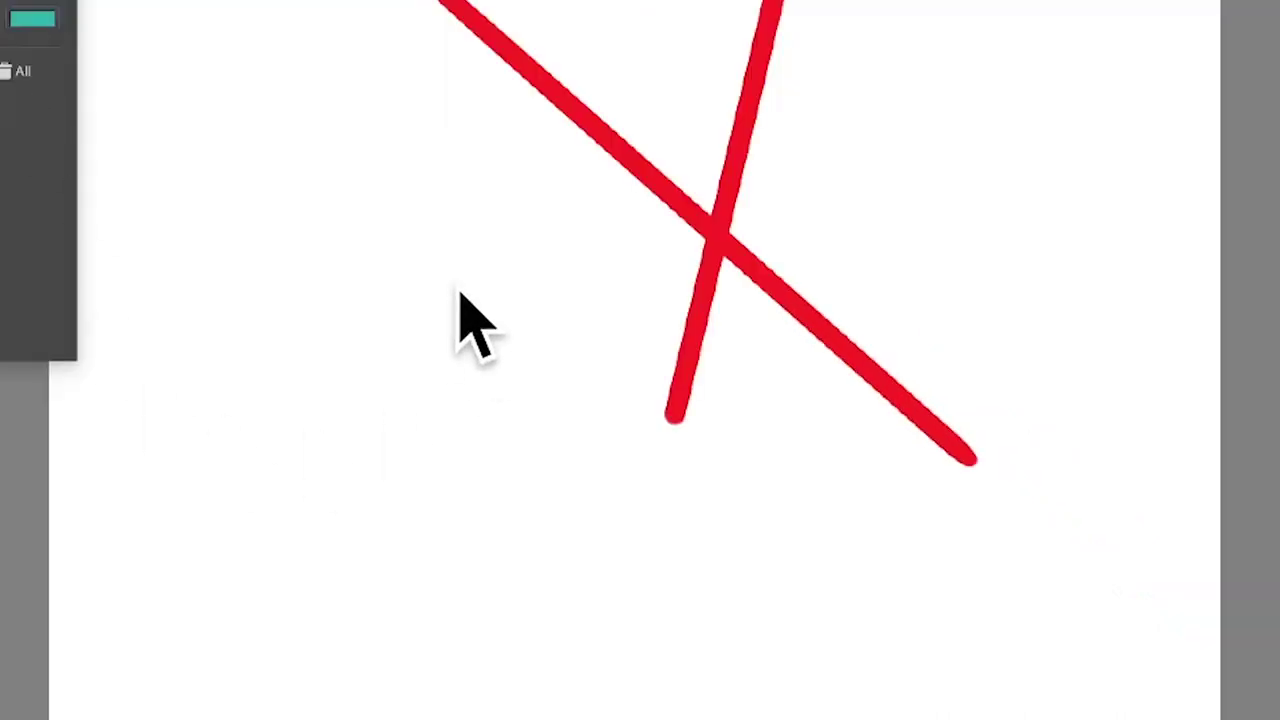
pyautogui.click(457, 289)
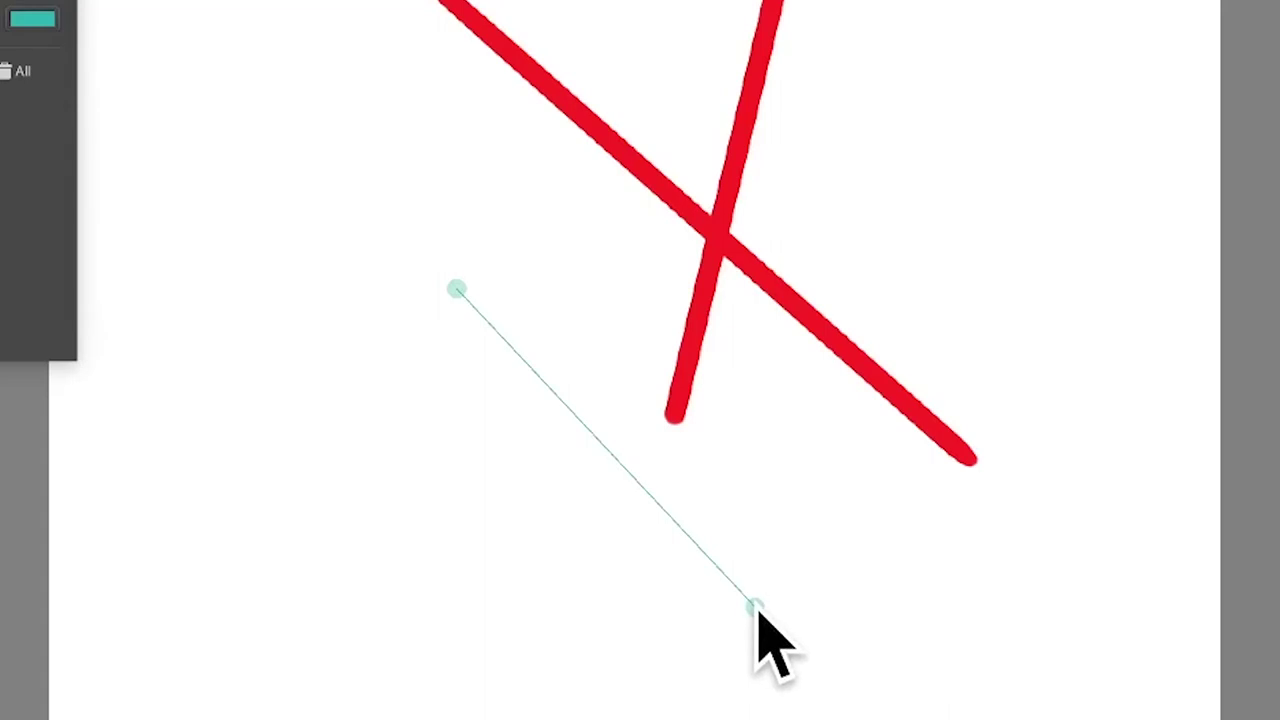
pyautogui.click(756, 608)
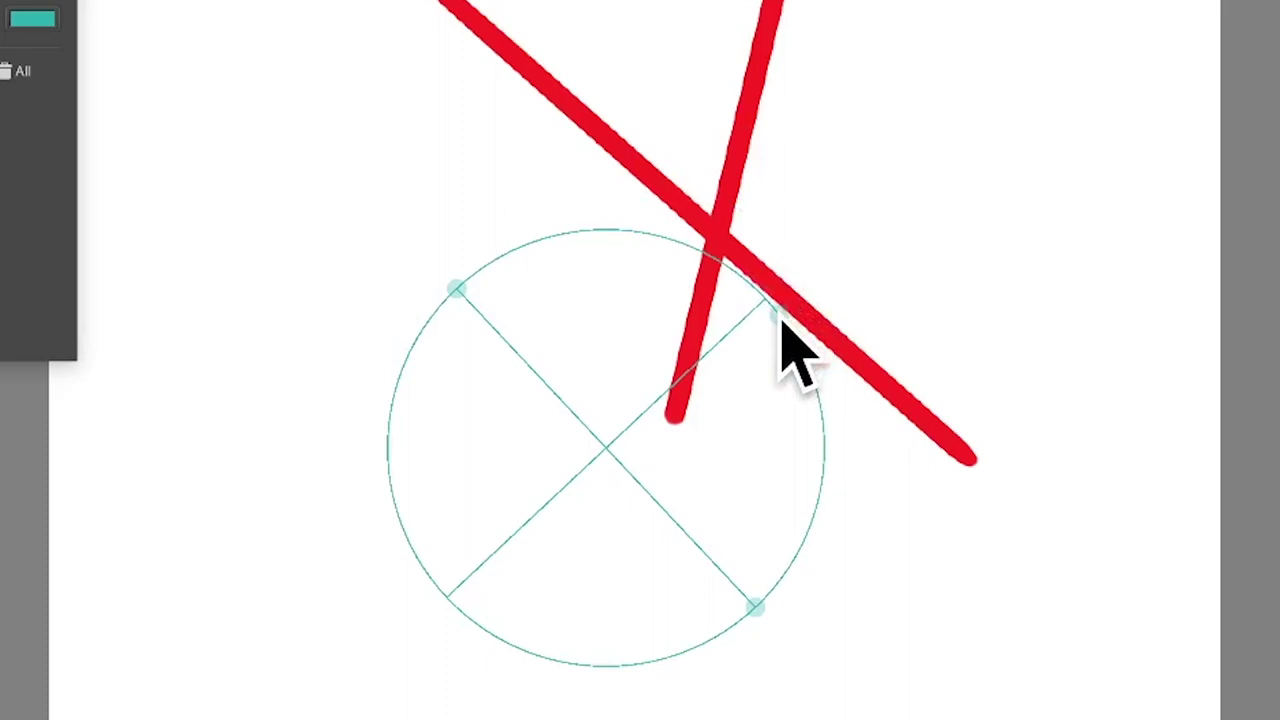
pyautogui.click(781, 320)
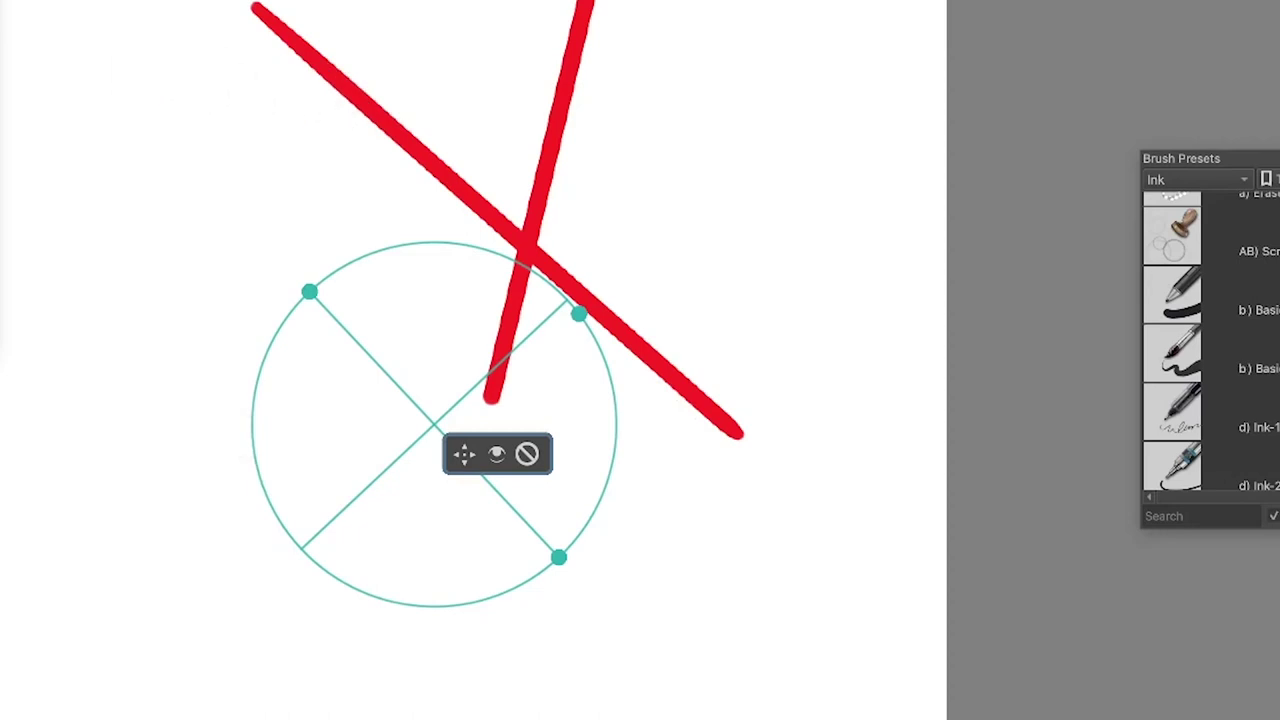
# - Switch to the brush with B and paint a red circle snapped to the ellipse guide
pyautogui.press('b')
pyautogui.moveTo(375, 250)
pyautogui.mouseDown()
pyautogui.moveTo(549, 282)
pyautogui.moveTo(609, 374)
pyautogui.moveTo(616, 438)
pyautogui.moveTo(589, 520)
pyautogui.moveTo(515, 586)
pyautogui.moveTo(399, 604)
pyautogui.moveTo(260, 477)
pyautogui.moveTo(316, 285)
pyautogui.moveTo(385, 248)
pyautogui.mouseUp()
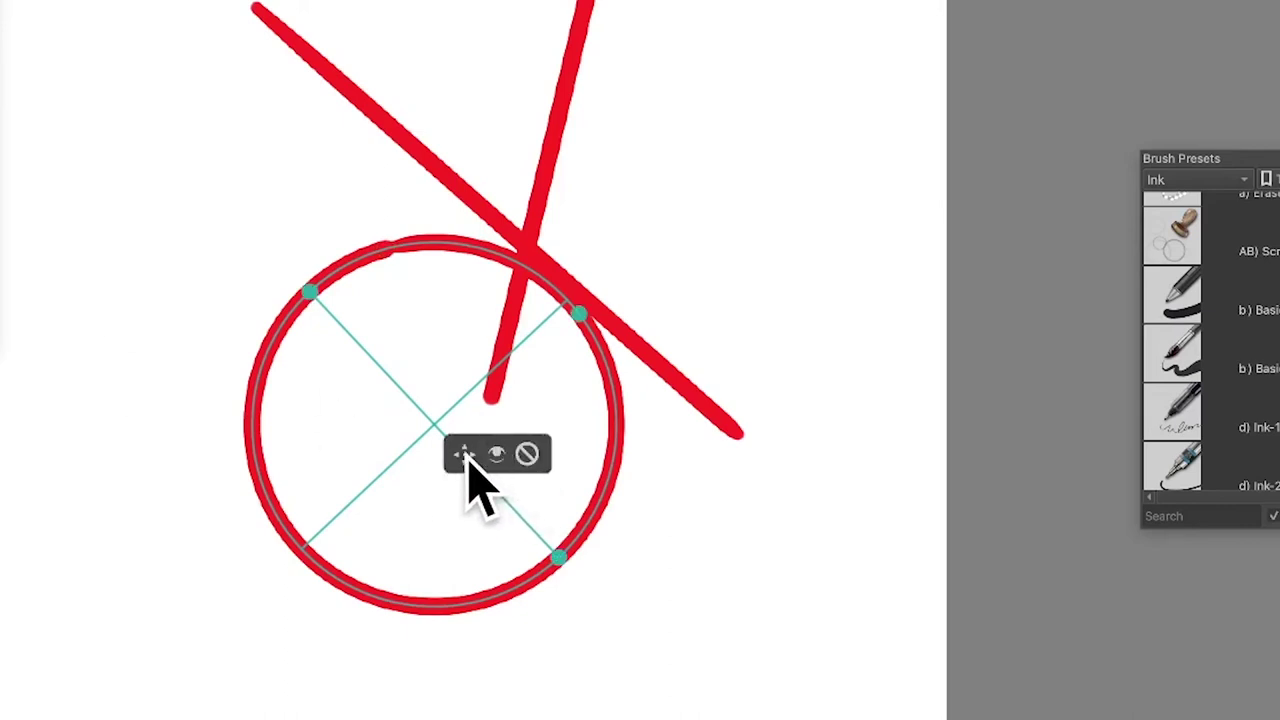
# - Move the ellipse guide up-left, enlarge it and rotate its axes to overlap the red circle and X
pyautogui.moveTo(468, 460)
pyautogui.mouseDown()
pyautogui.moveTo(389, 300)
pyautogui.moveTo(350, 272)
pyautogui.mouseUp()
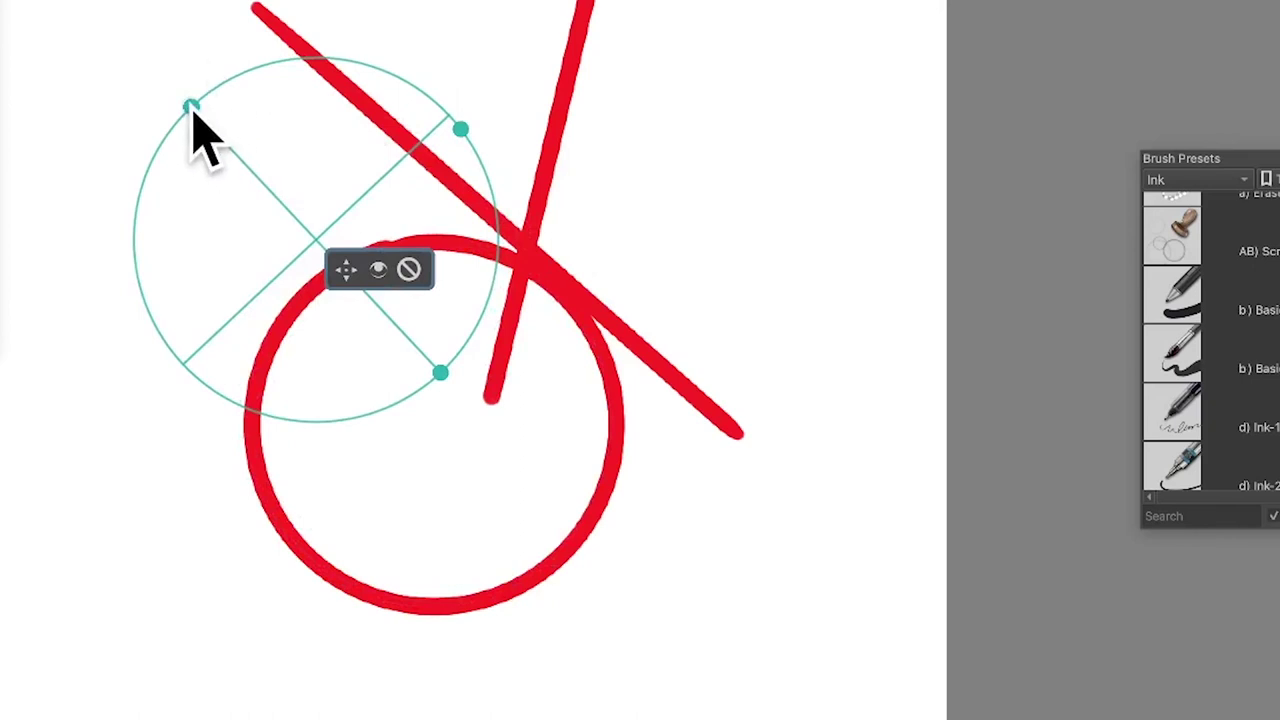
pyautogui.moveTo(192, 108)
pyautogui.mouseDown()
pyautogui.moveTo(104, 4)
pyautogui.moveTo(63, 9)
pyautogui.moveTo(323, 94)
pyautogui.moveTo(278, 62)
pyautogui.moveTo(212, 113)
pyautogui.moveTo(188, 102)
pyautogui.moveTo(199, 107)
pyautogui.mouseUp()
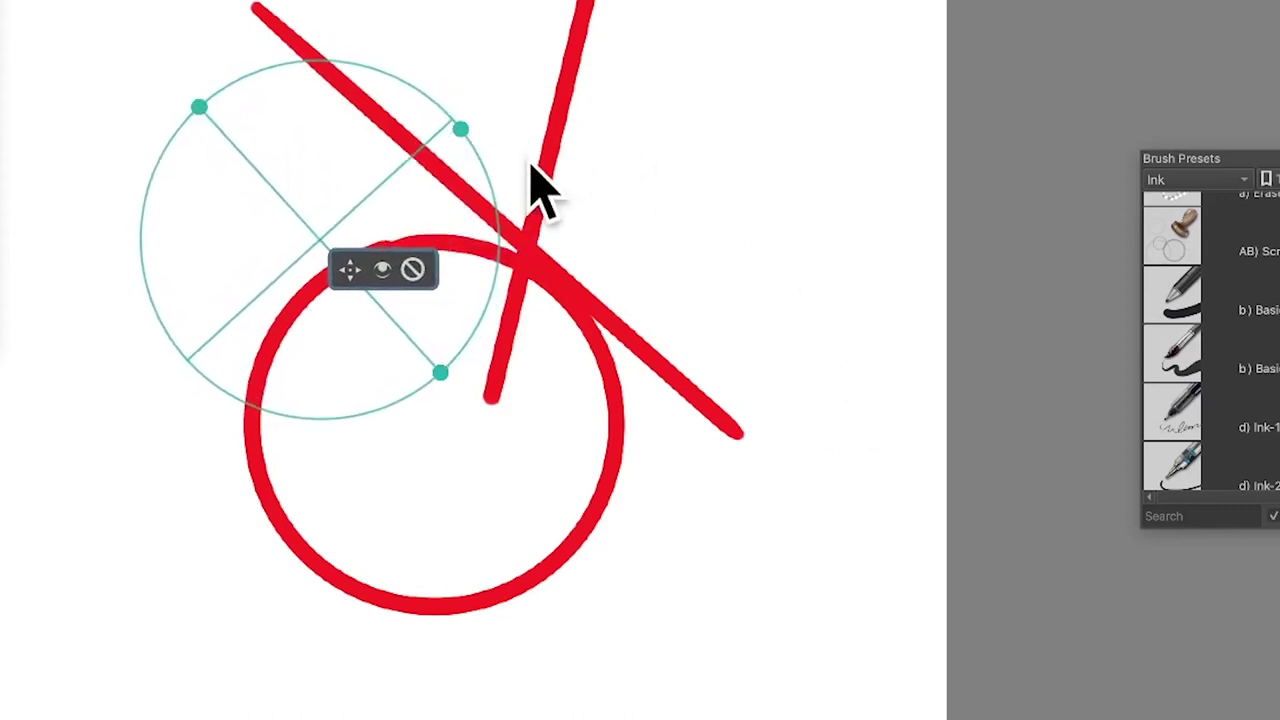
pyautogui.moveTo(463, 129); pyautogui.dragTo(618, 186)
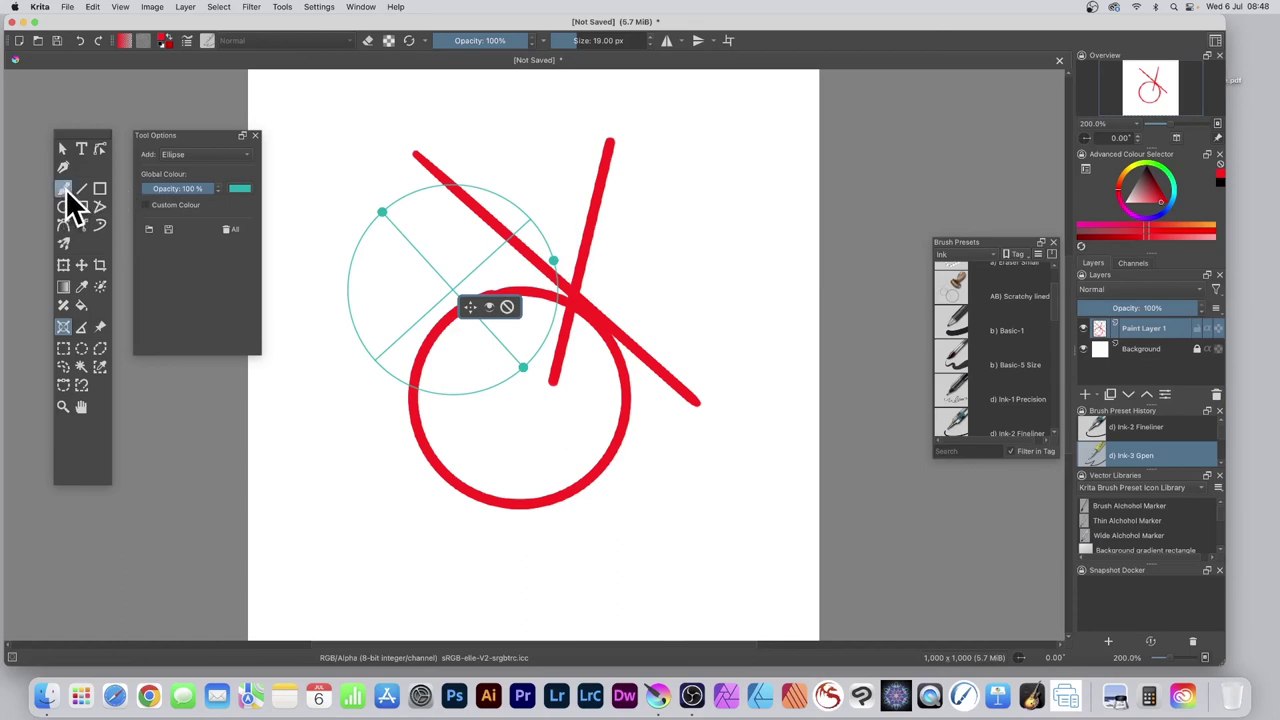
# - Paint a red arc along the top and left side of the repositioned ellipse guide
pyautogui.click(63, 188)
pyautogui.moveTo(371, 222)
pyautogui.mouseDown()
pyautogui.moveTo(529, 215)
pyautogui.moveTo(556, 262)
pyautogui.mouseUp()
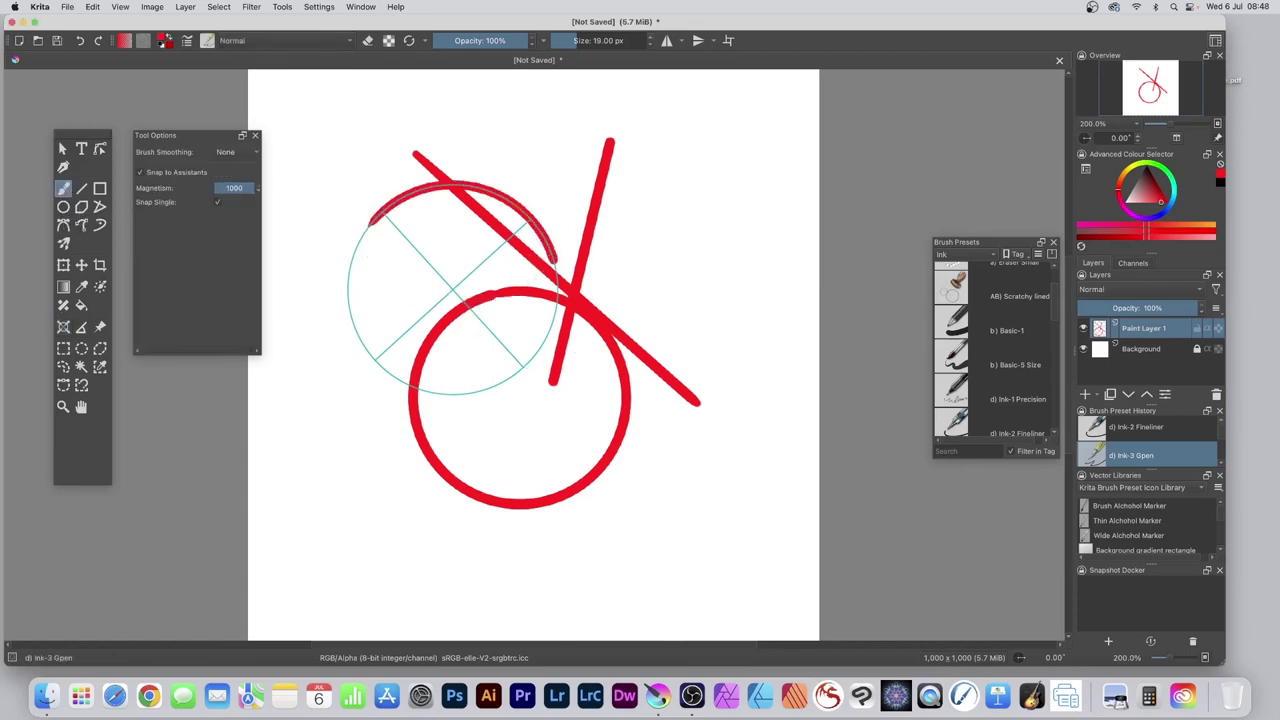
pyautogui.moveTo(348, 288); pyautogui.dragTo(523, 386)
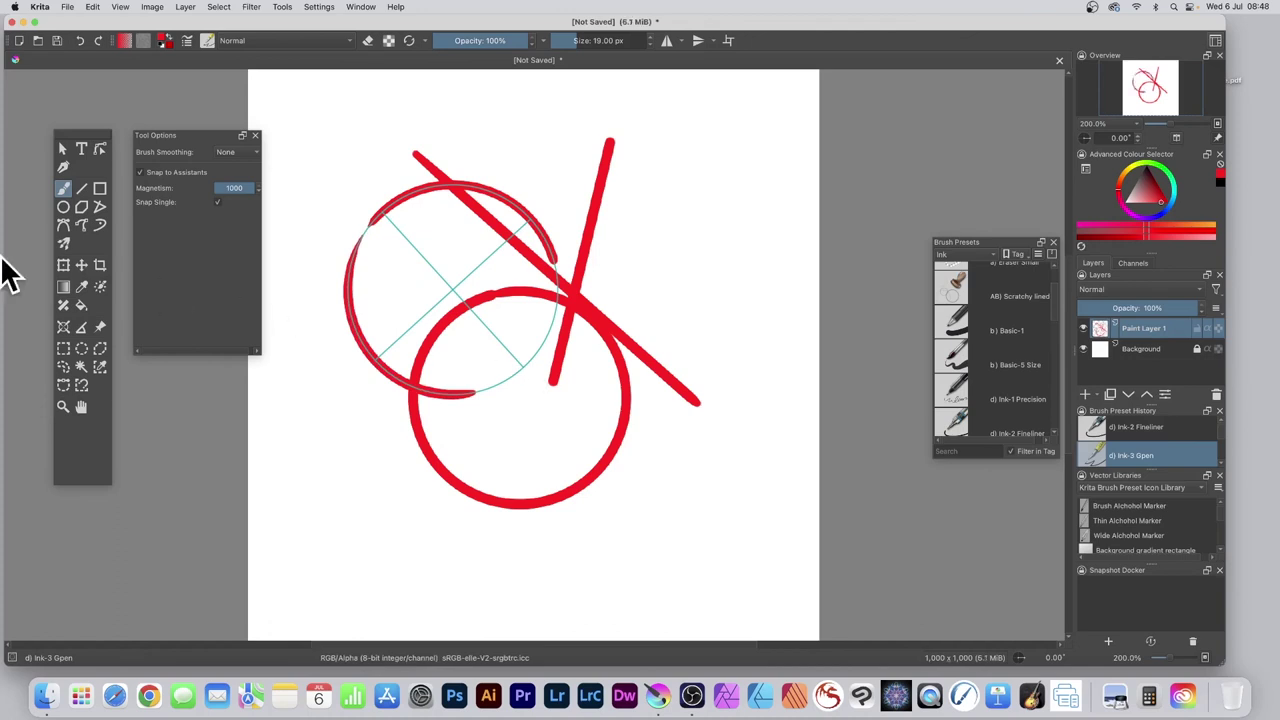
# - Drag the ellipse guide aside to the right and delete it from the canvas
pyautogui.click(63, 327)
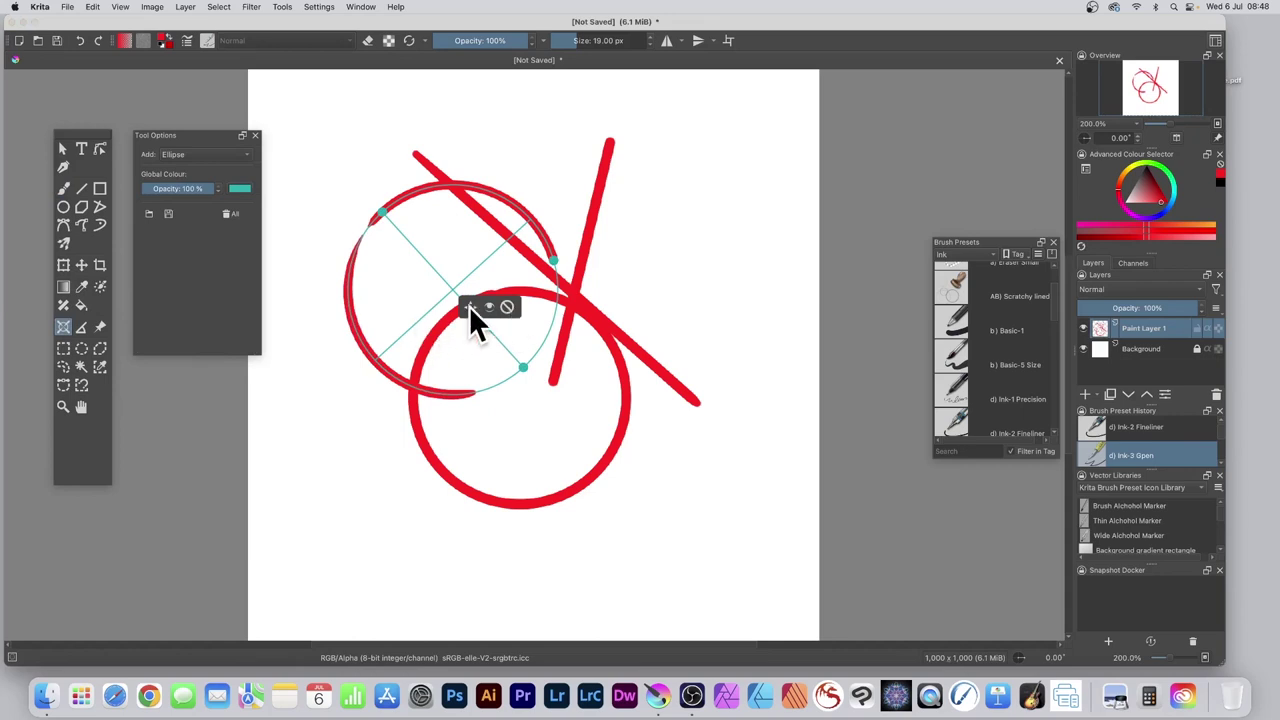
pyautogui.moveTo(469, 307); pyautogui.dragTo(690, 263)
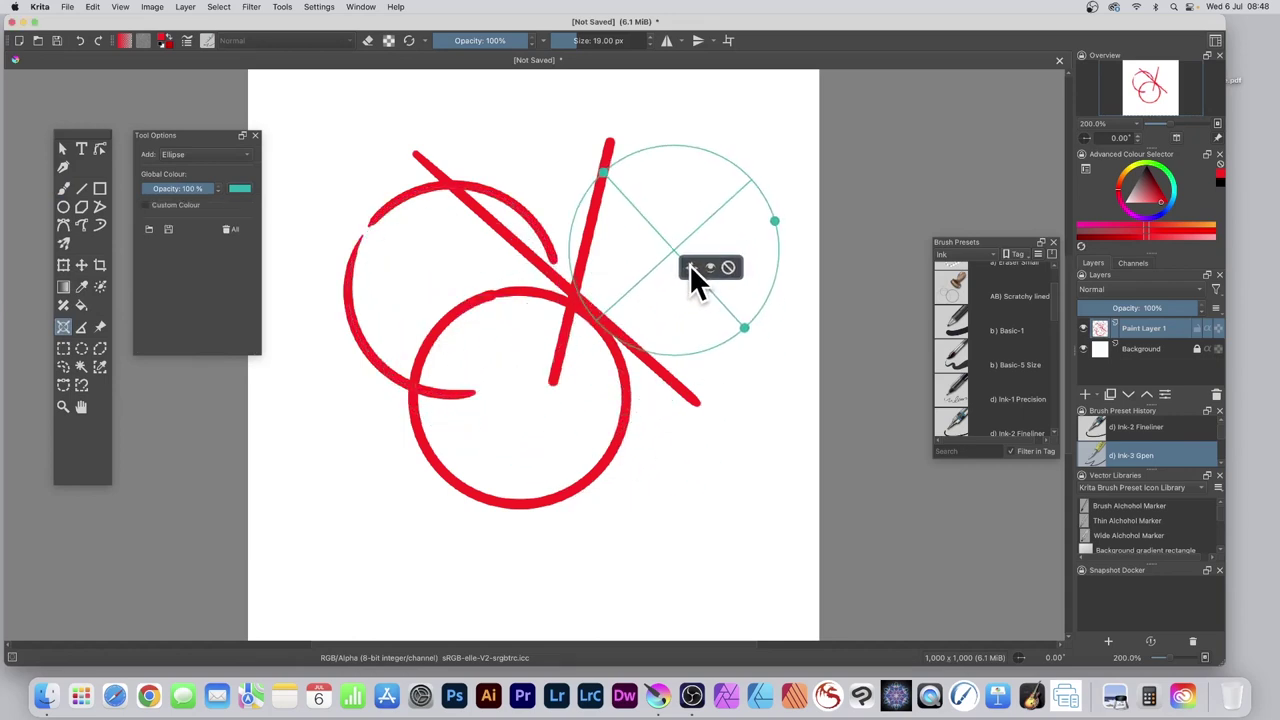
pyautogui.moveTo(689, 266); pyautogui.dragTo(692, 266)
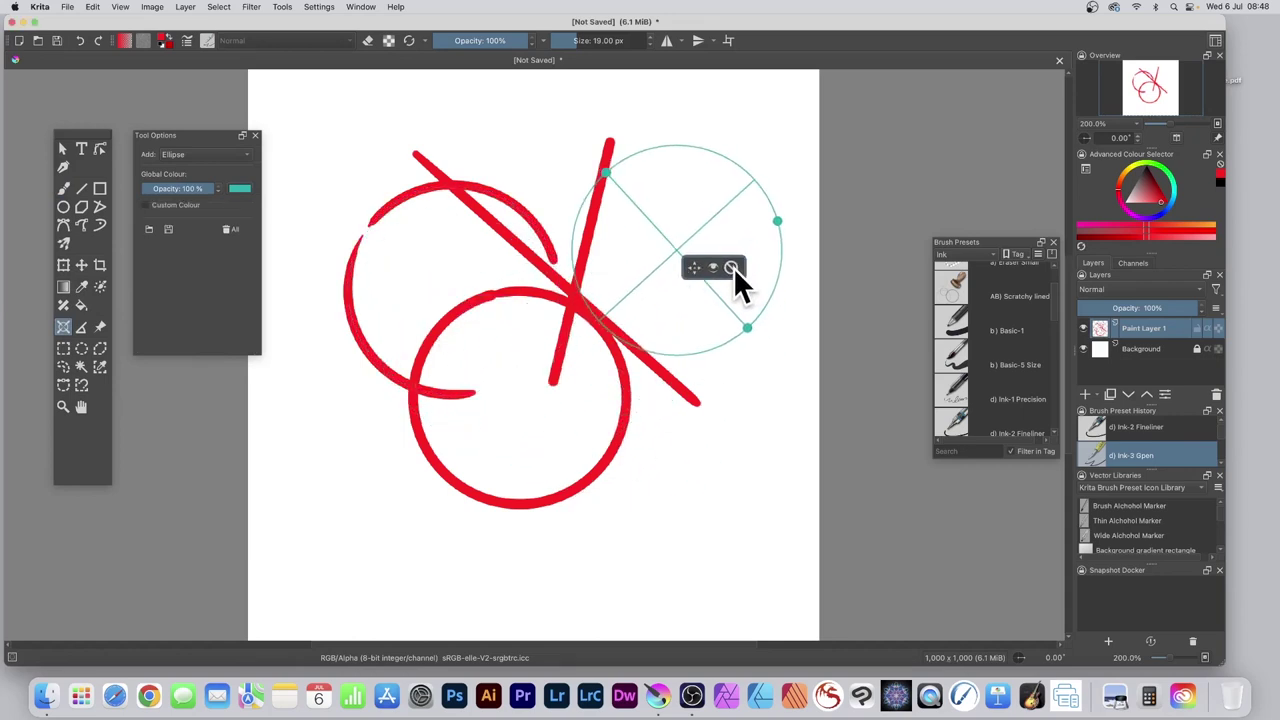
pyautogui.click(731, 268)
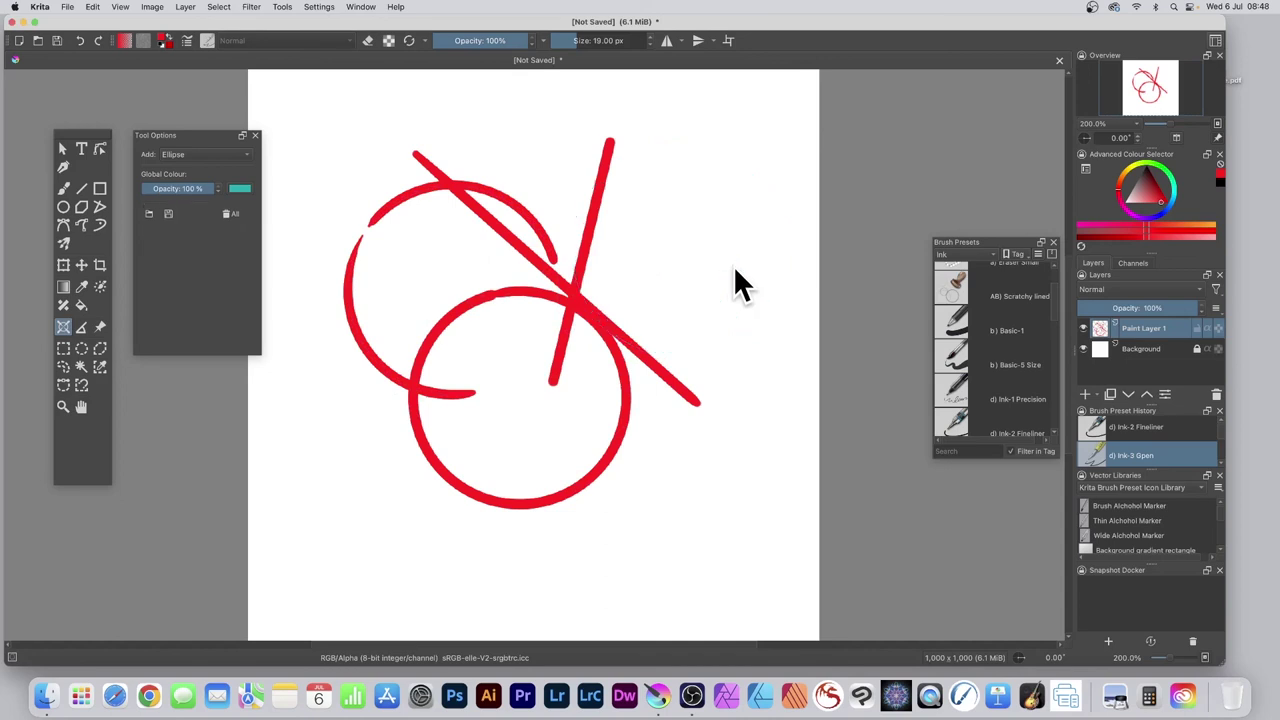